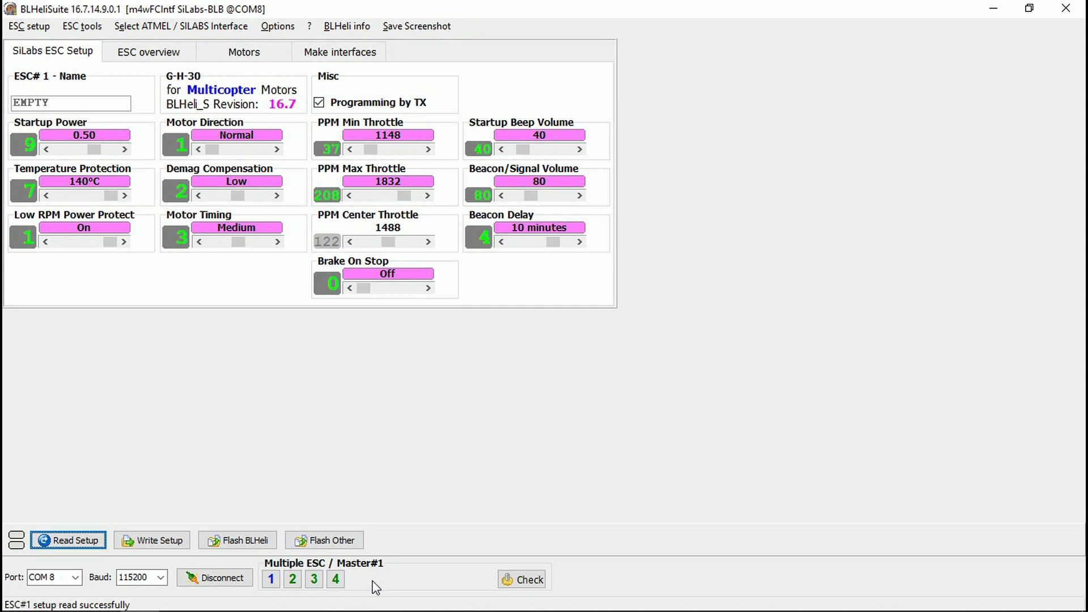
Set the motor direction of ESC 2 to Reversed and write the setup to that ESC
left_click(293, 580)
left_click(335, 580)
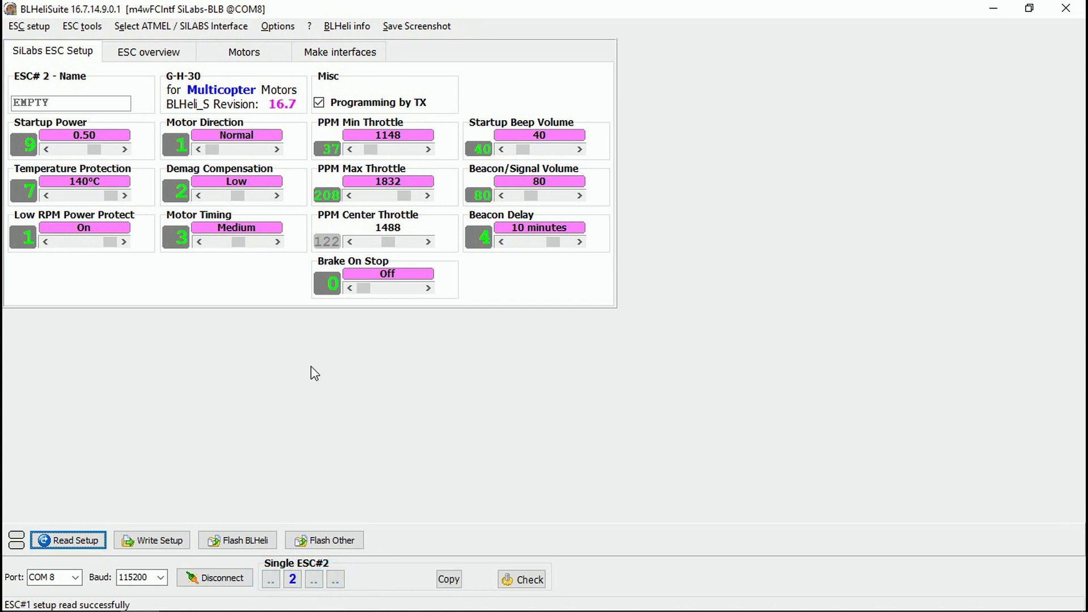
left_click(276, 148)
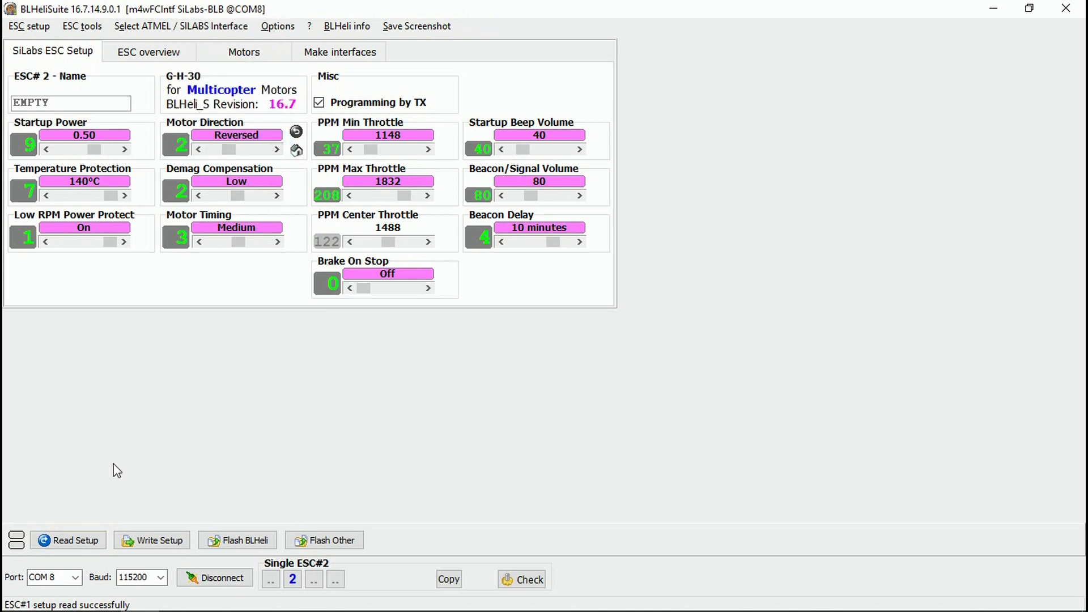
left_click(150, 539)
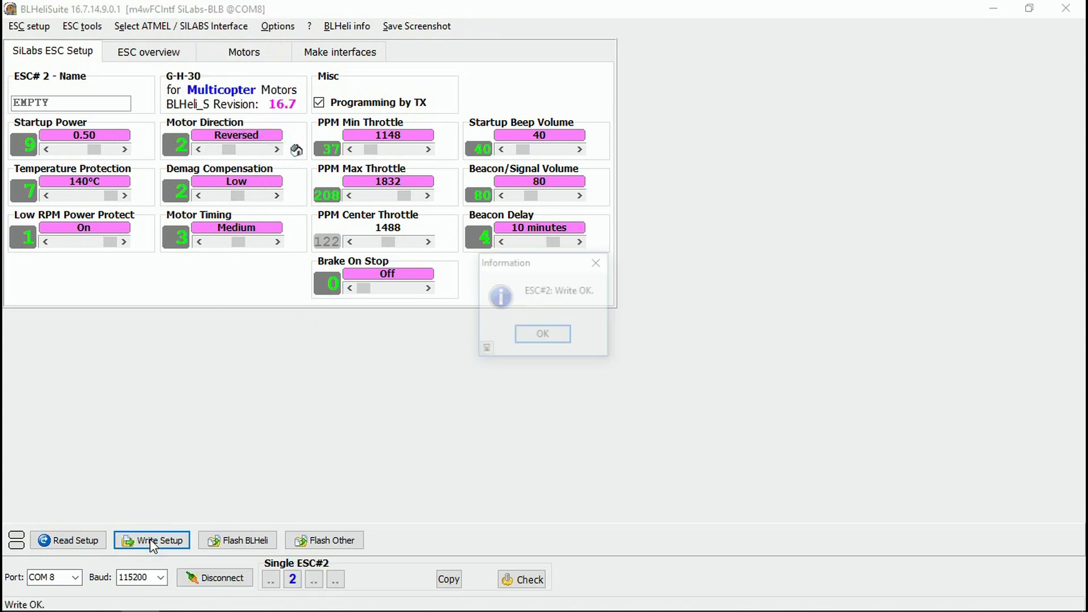
left_click(545, 335)
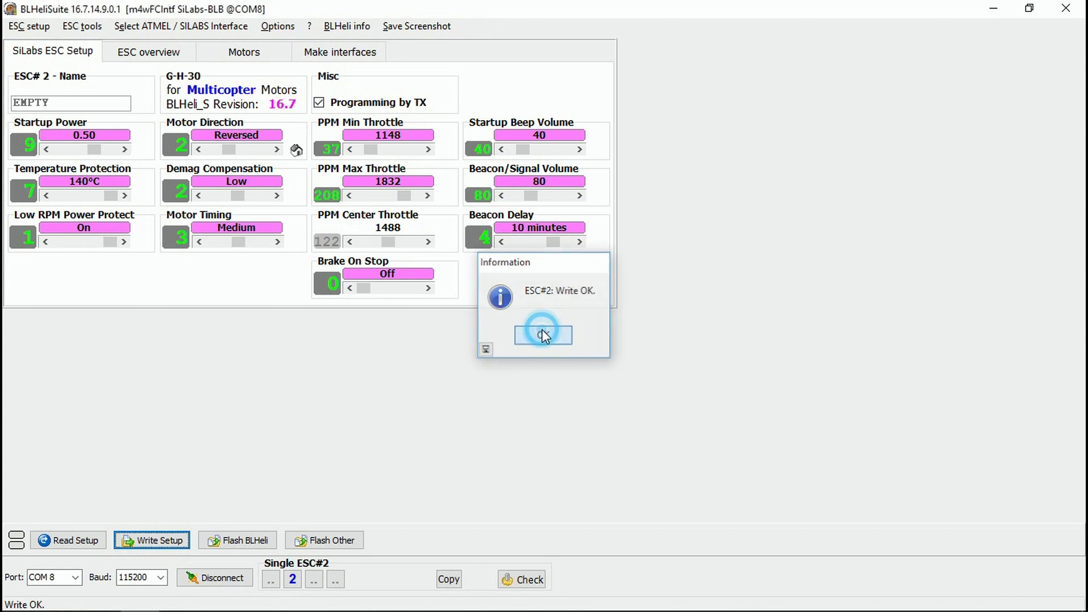
Reverse the motor direction of ESC 3 alone and write its setup
left_click(293, 579)
left_click(311, 579)
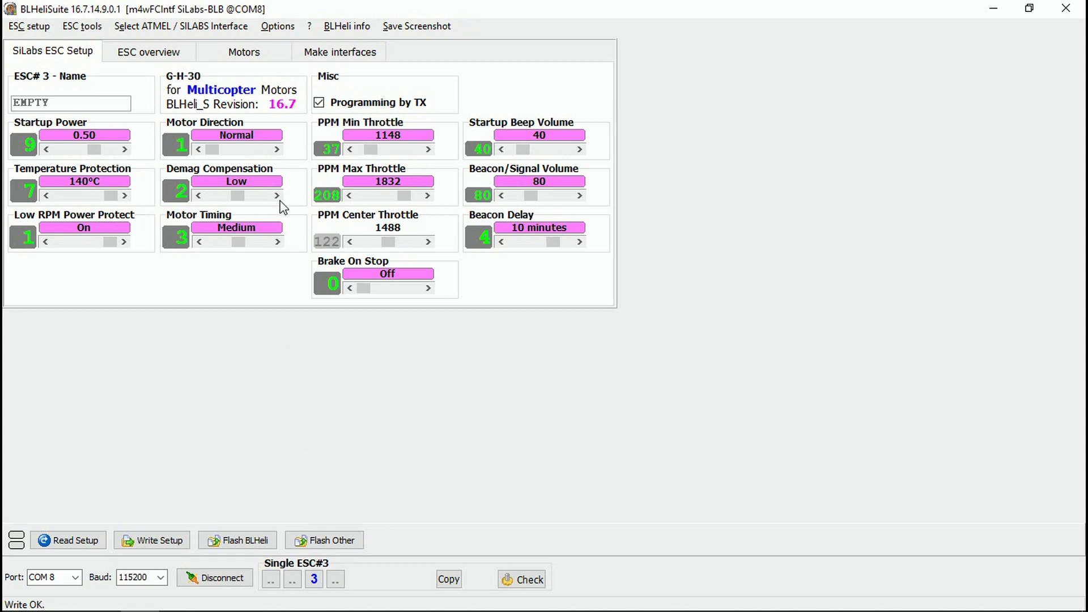
left_click(277, 149)
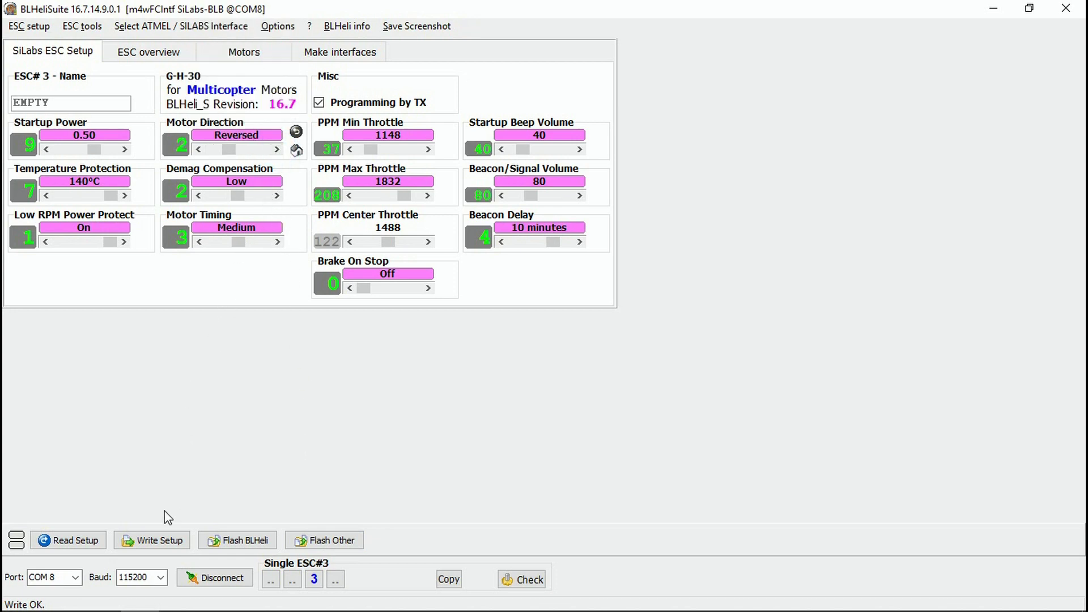
left_click(161, 541)
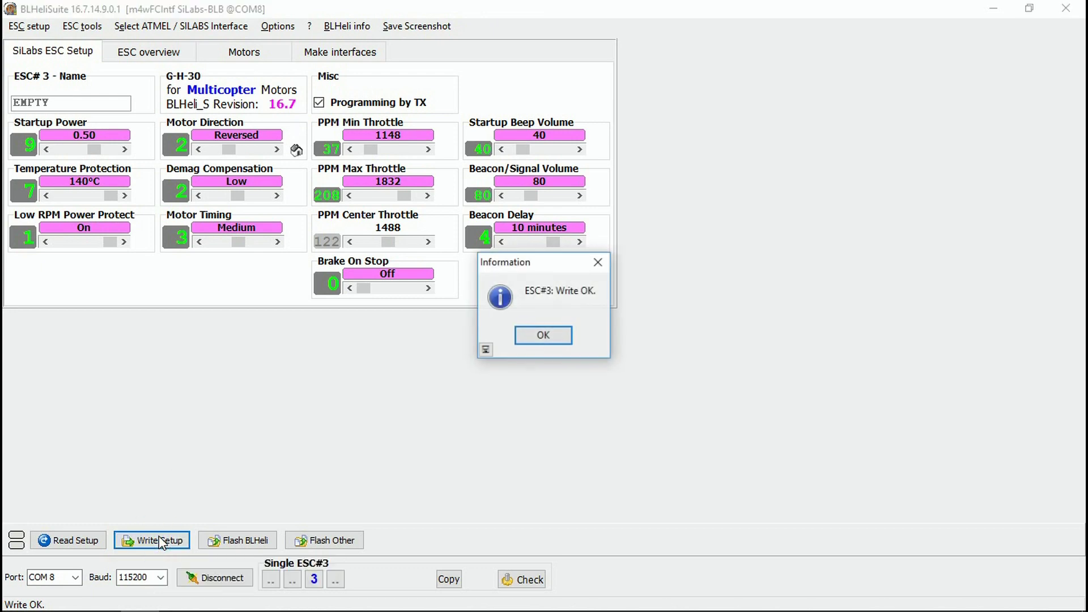
left_click(543, 335)
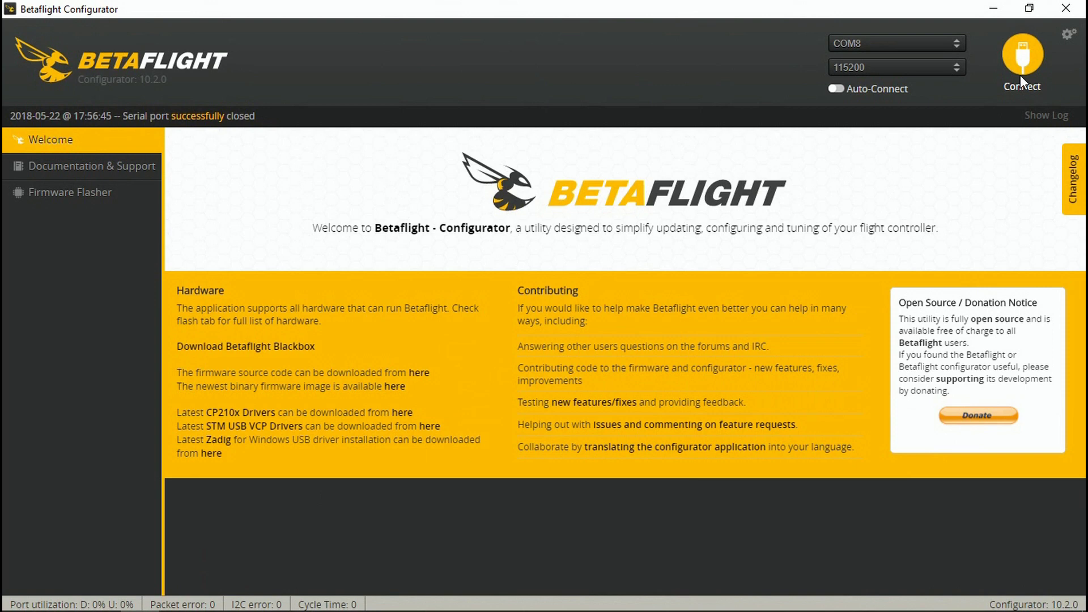
Switch to Betaflight Configurator, connect to the flight controller on COM8 at 115200, and show its serial port assignments
left_click(1020, 75)
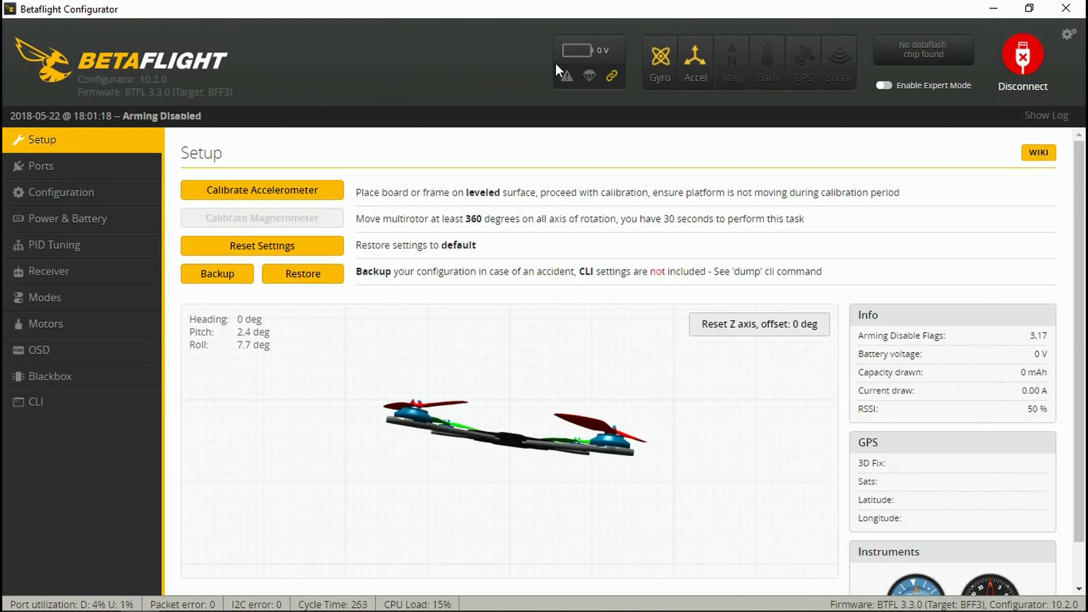
left_click(75, 161)
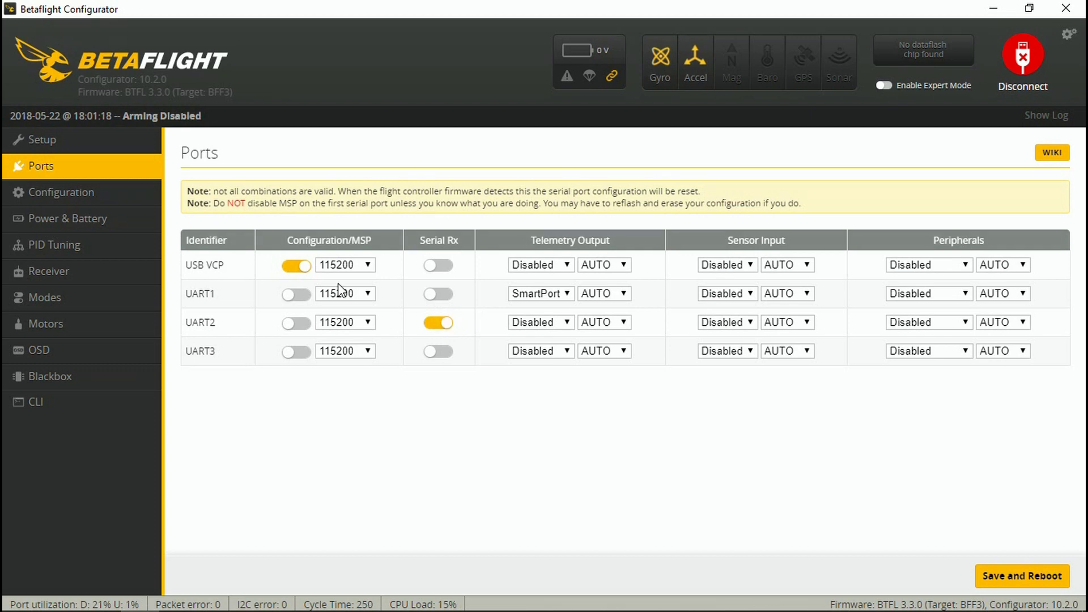
Examine the configuration's motor protocol, system frequencies, receiver mode options and serial receiver provider options
left_click(110, 196)
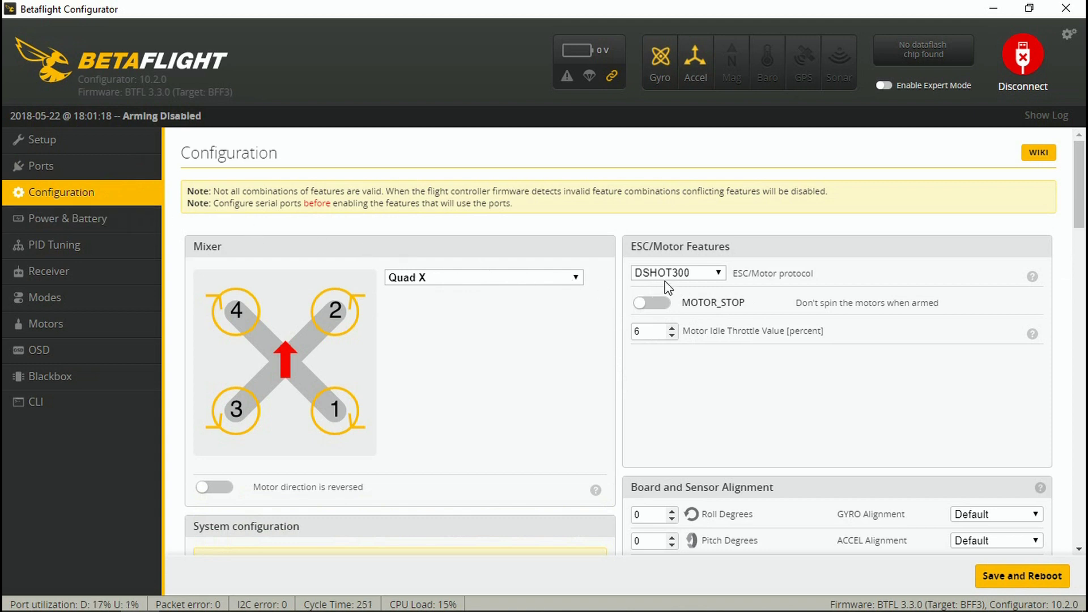
scroll(510, 427, "down", 4)
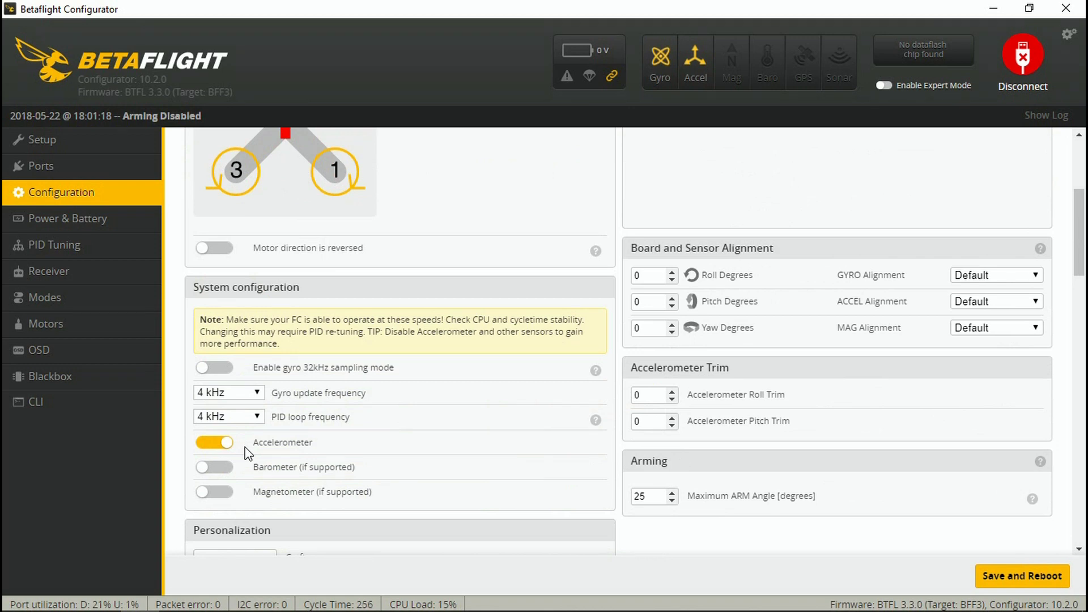
scroll(248, 454, "down", 6)
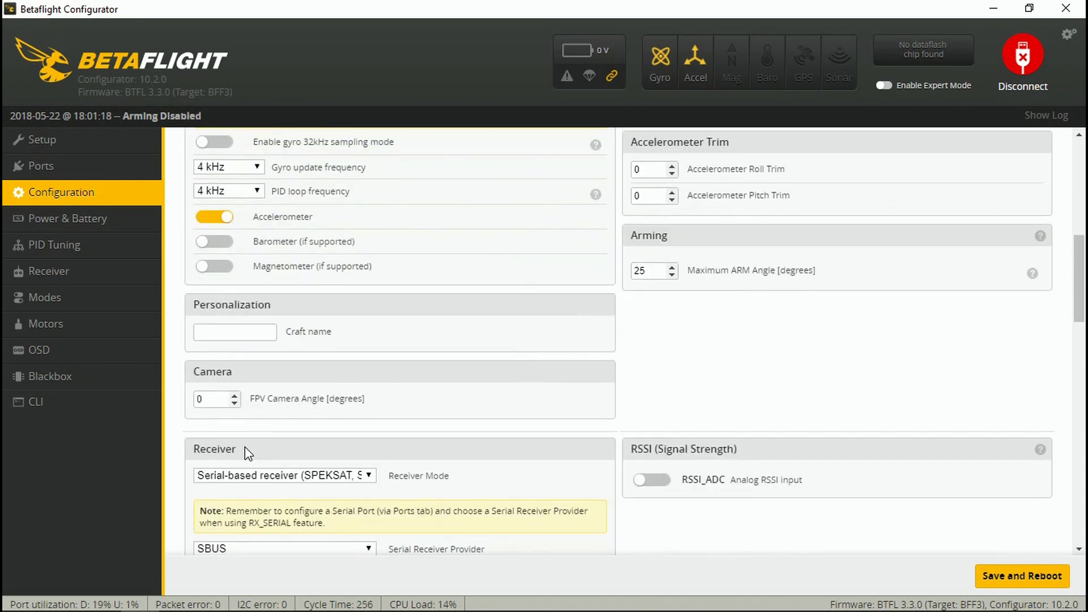
left_click(262, 382)
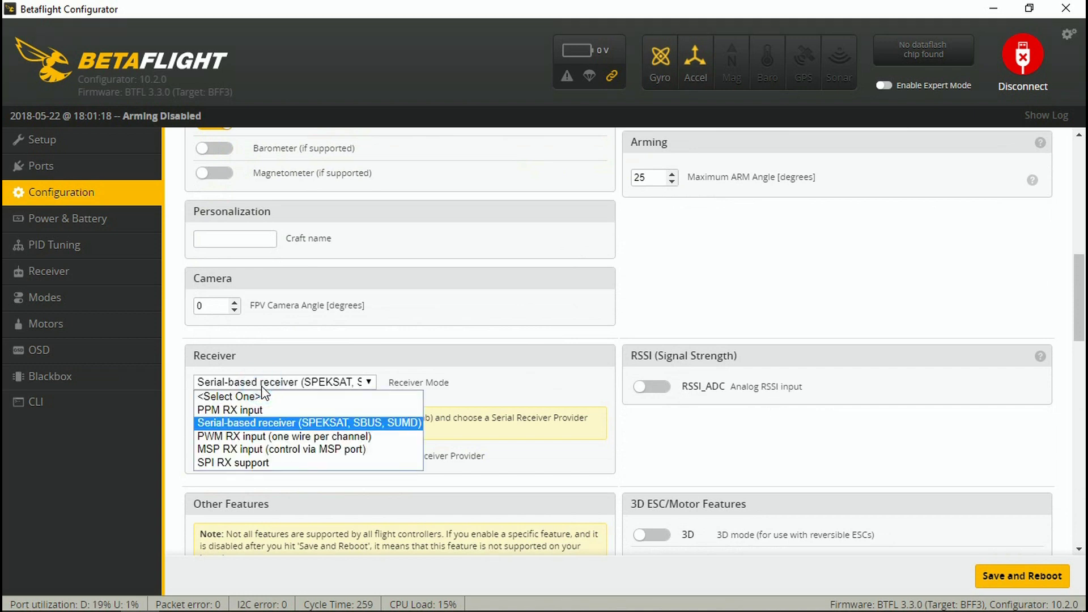
left_click(263, 386)
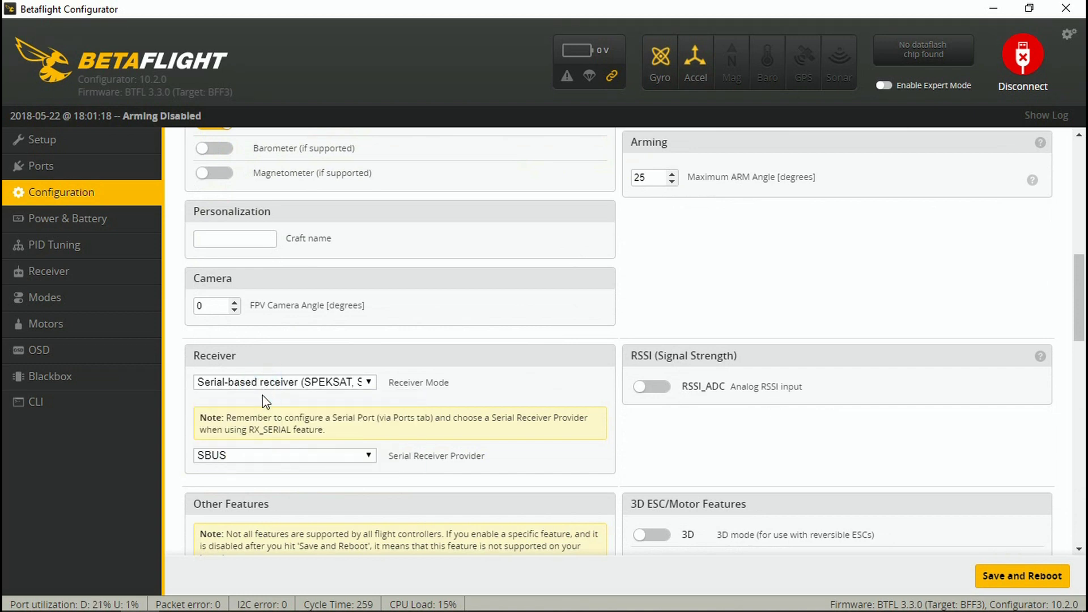
left_click(269, 456)
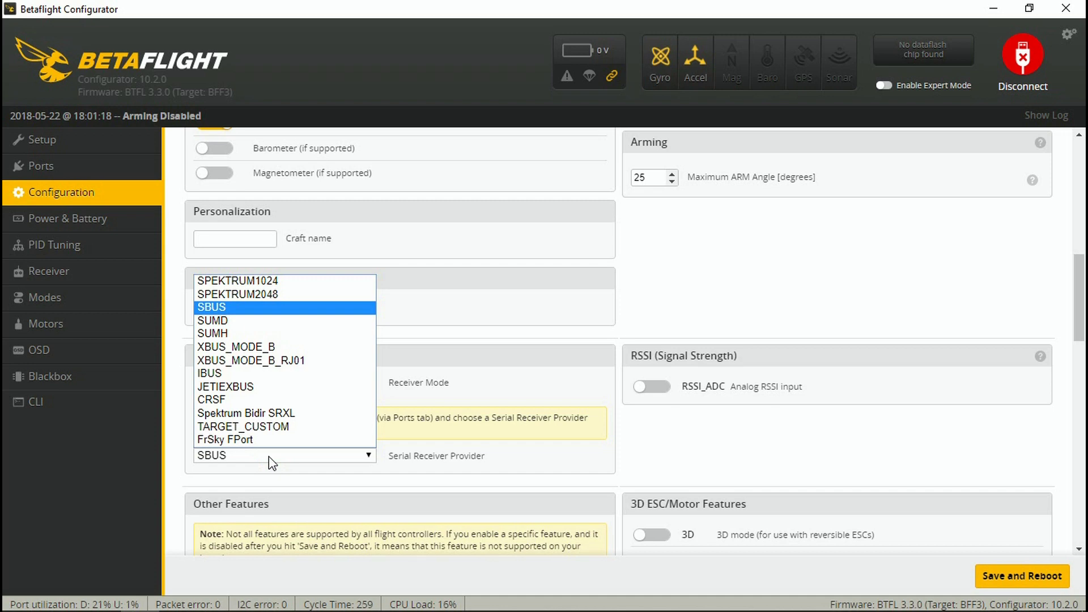
left_click(269, 457)
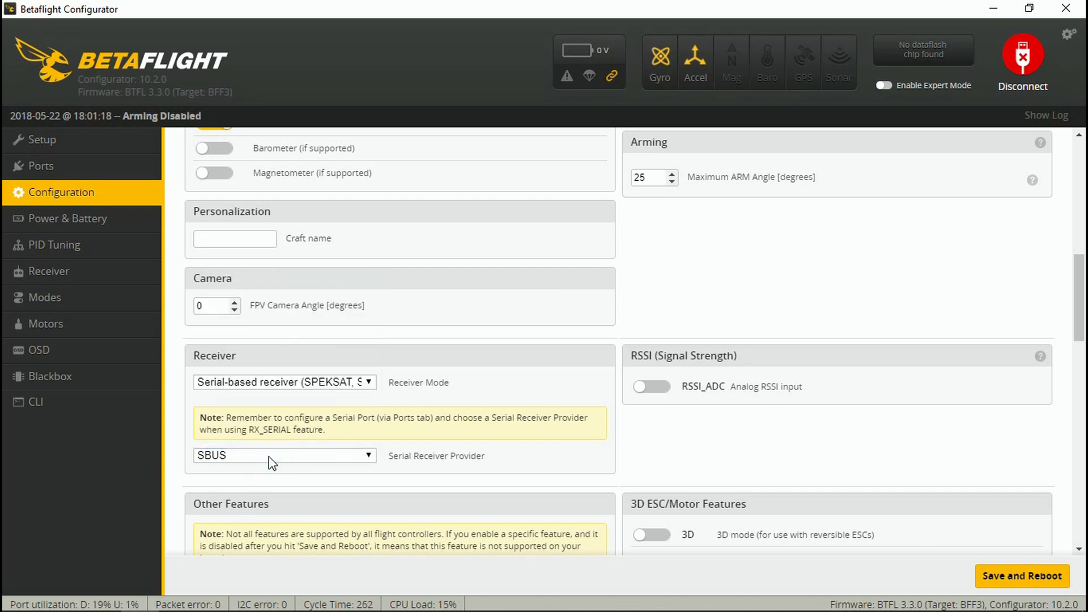
Check the other features and the DSHOT beacon configuration, and save the configuration with a reboot
scroll(269, 456, "down", 4)
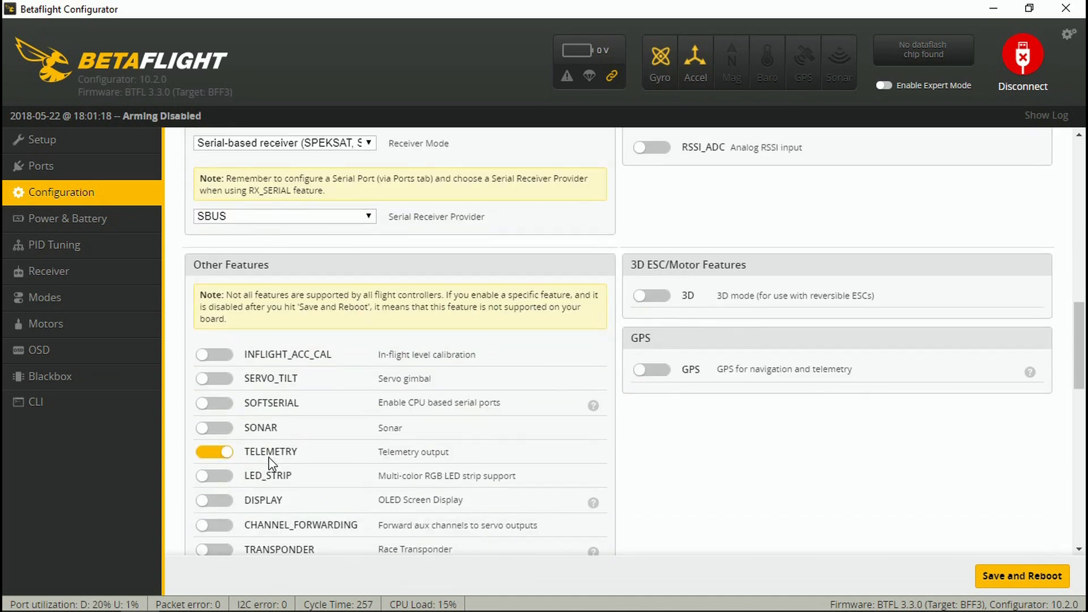
scroll(267, 459, "down", 3)
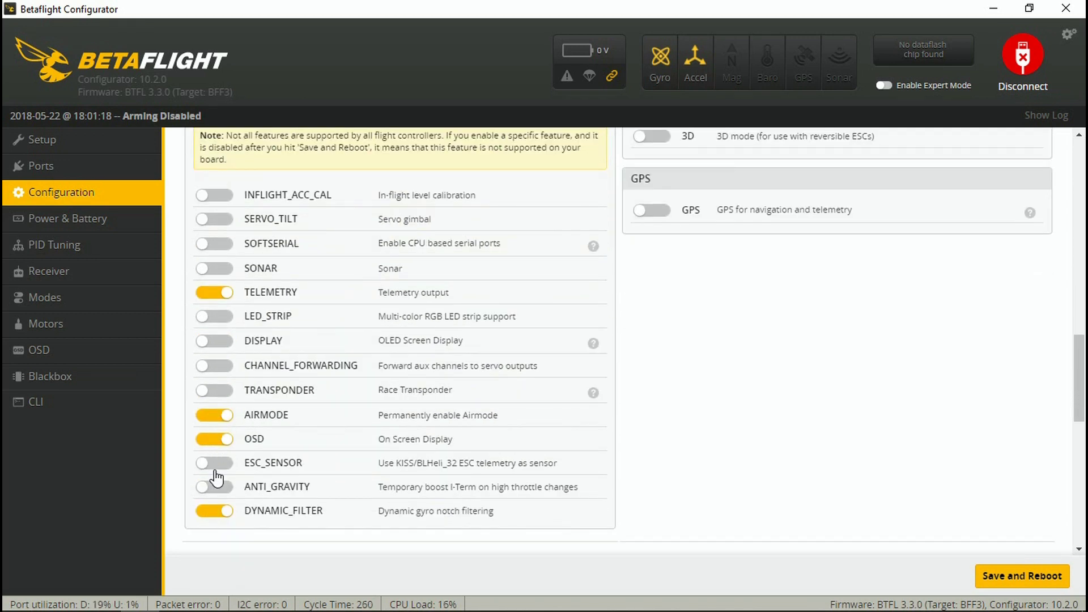
scroll(214, 509, "down", 2)
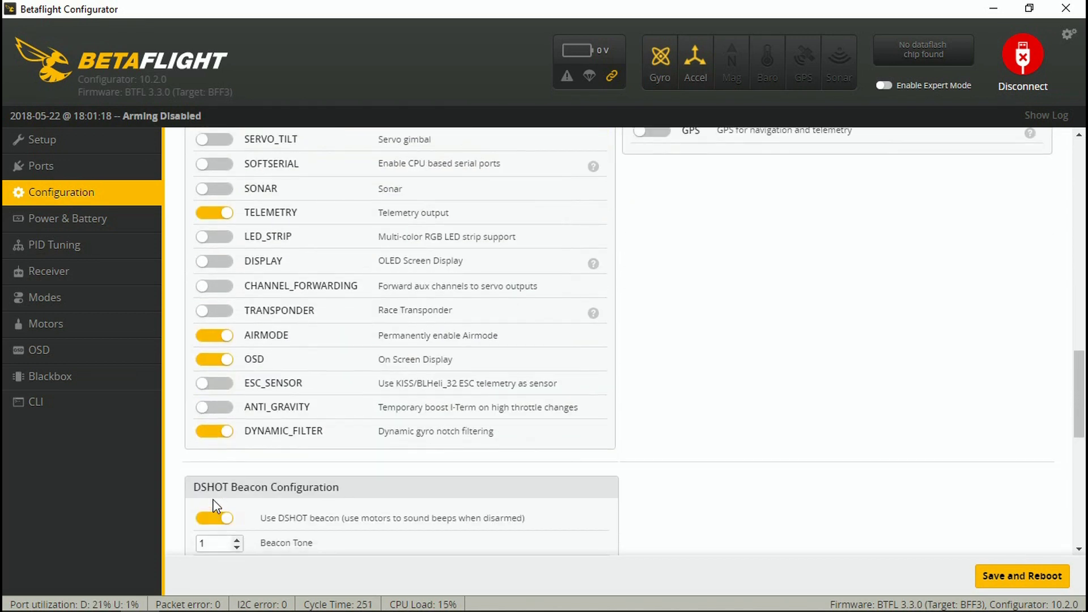
scroll(215, 506, "down", 2)
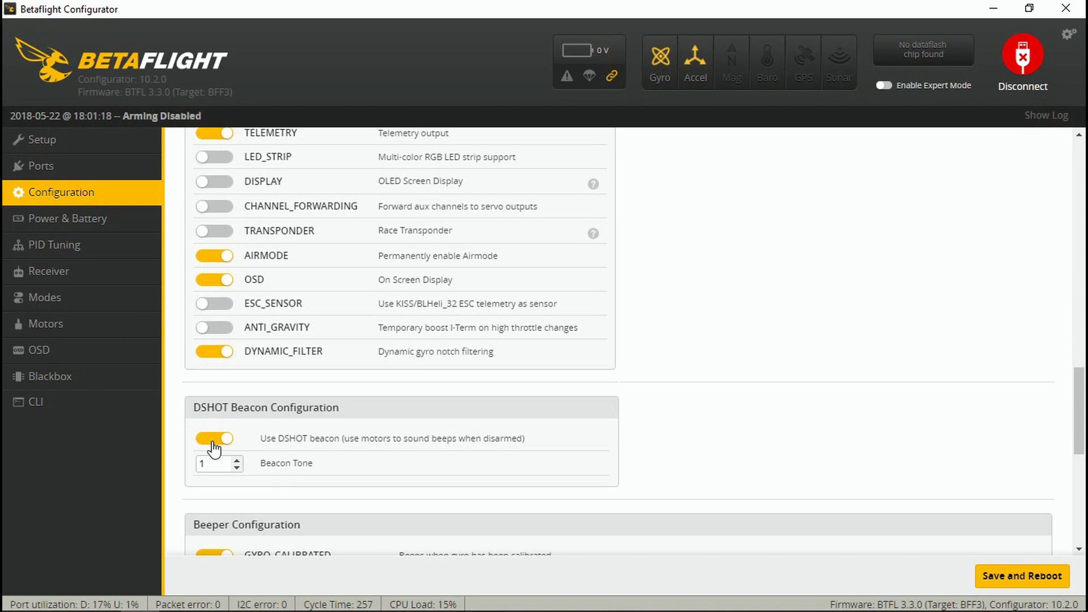
left_click(1019, 574)
Review the power and battery settings and the RC Rate values for roll, pitch and yaw in PID tuning
left_click(85, 219)
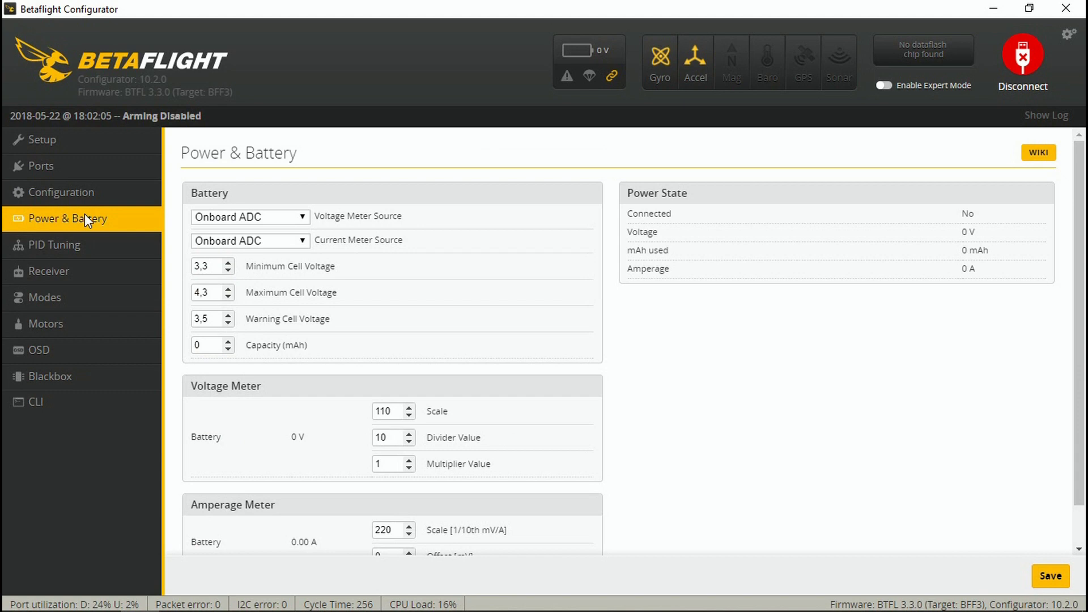
left_click(84, 246)
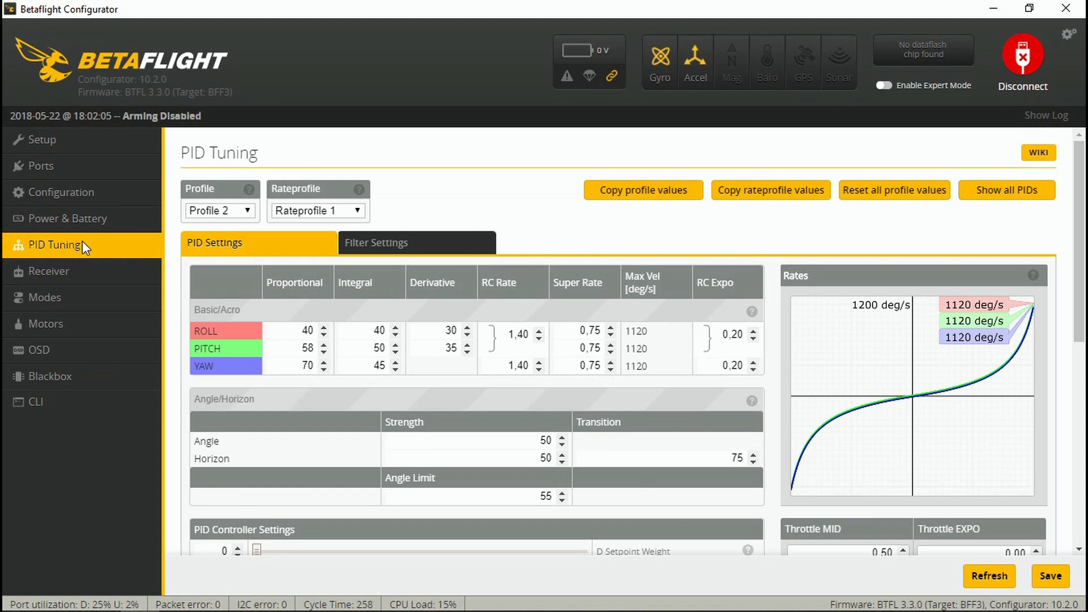
double_click(518, 334)
left_click(513, 366)
left_click_drag(522, 367, 525, 368)
Open the receiver settings and show the available RSSI channel options
left_click(80, 271)
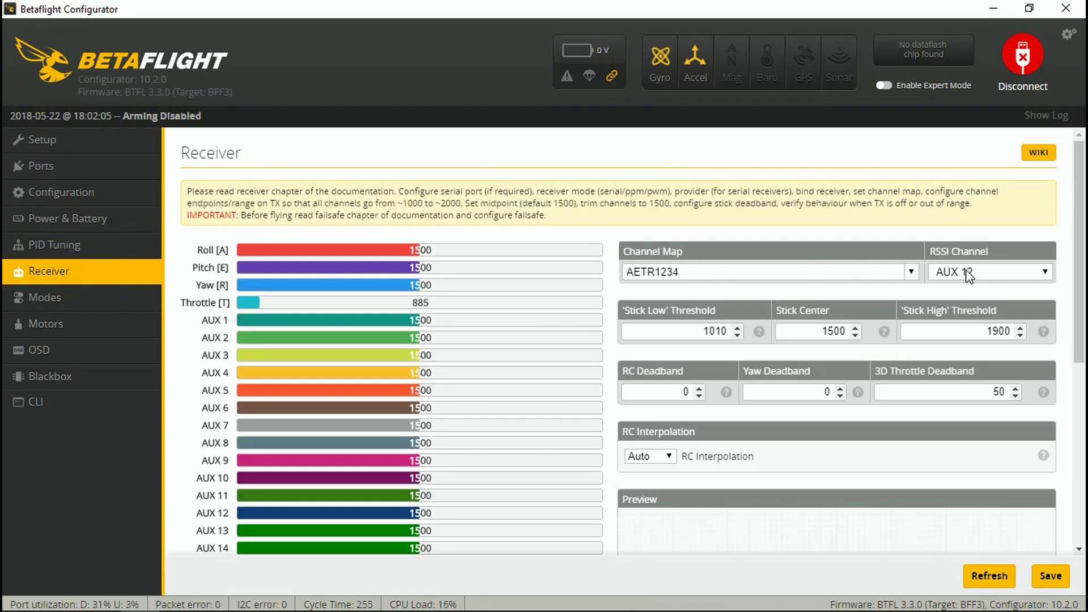
left_click(985, 272)
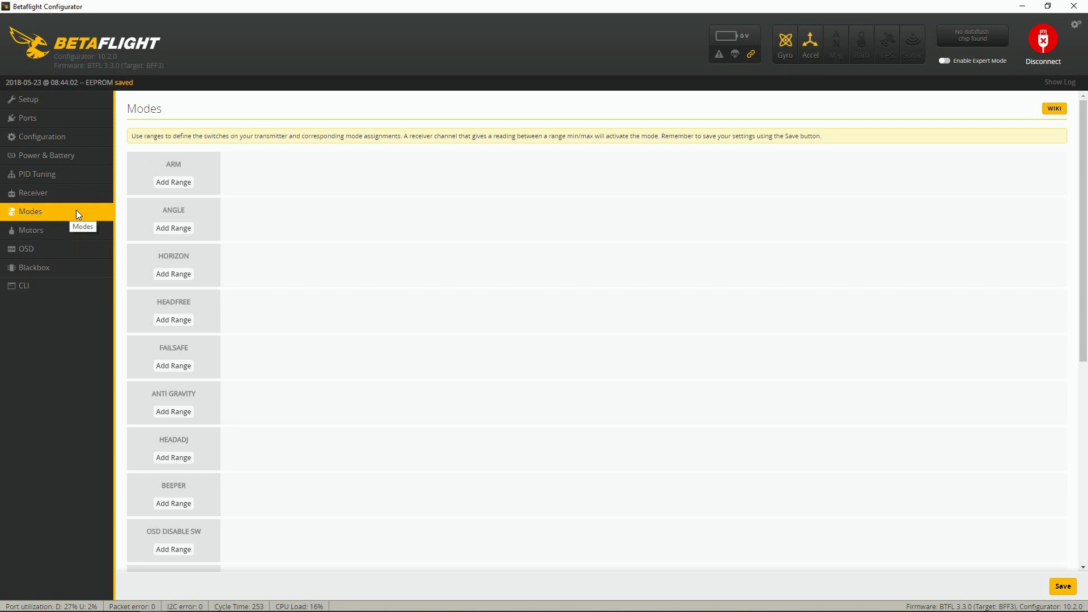
Add an ARM mode range on AUX 1 and an ANGLE mode range on AUX 2
left_click(175, 182)
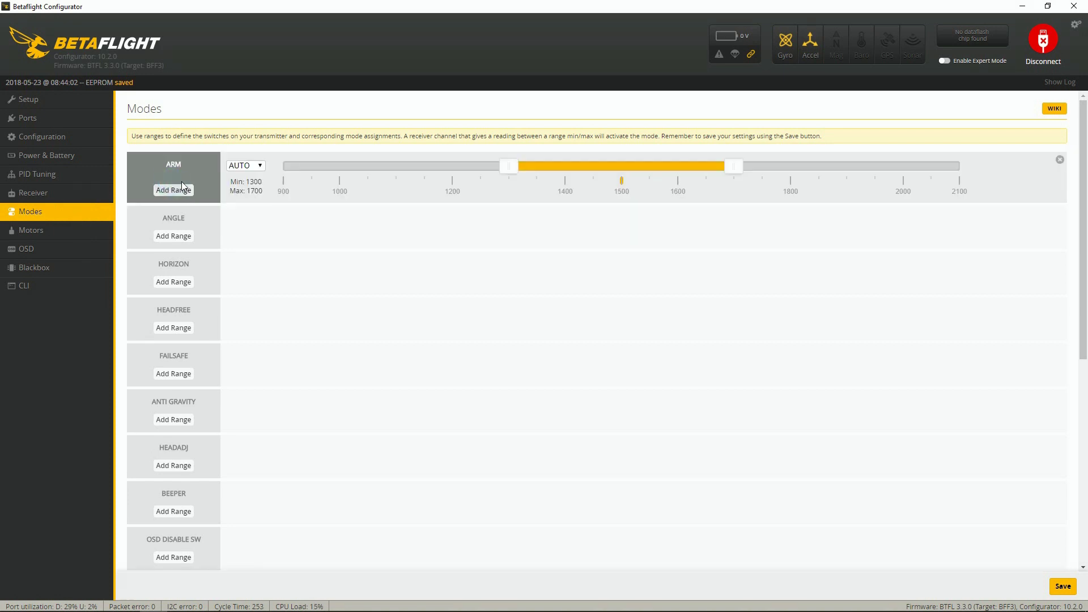
left_click(245, 170)
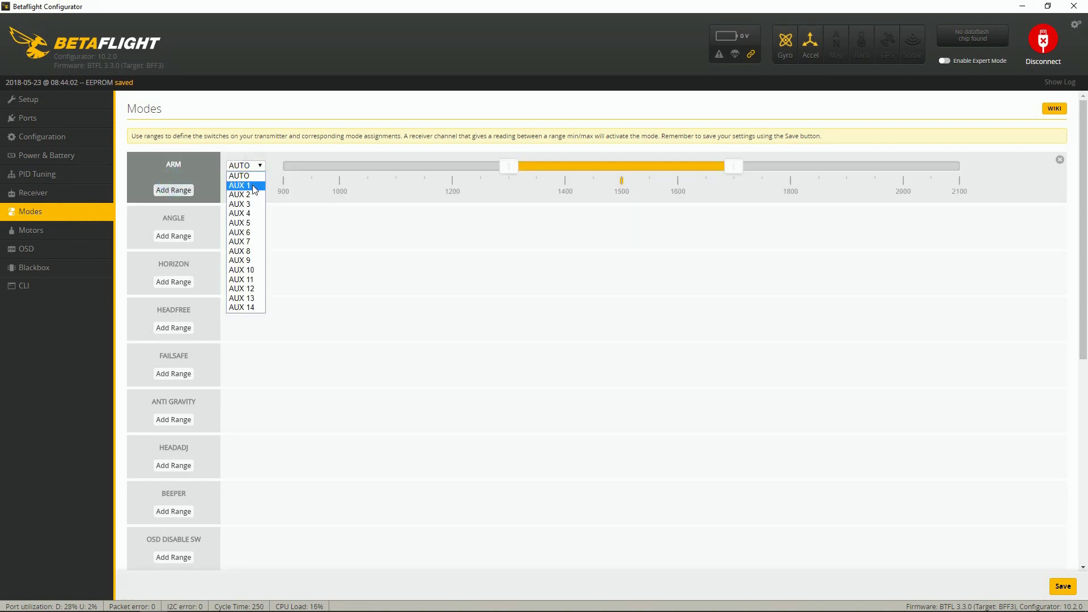
left_click(252, 184)
left_click(190, 238)
left_click(252, 219)
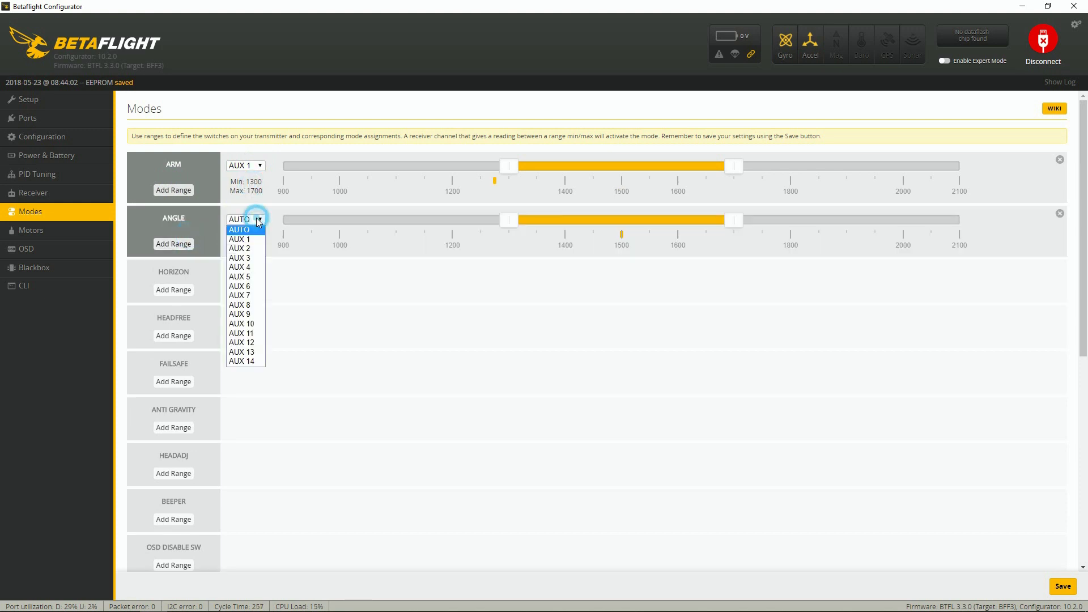
left_click(253, 249)
Add a HORIZON mode range on AUX 2 and set it to span 1700 to 2100
left_click(182, 291)
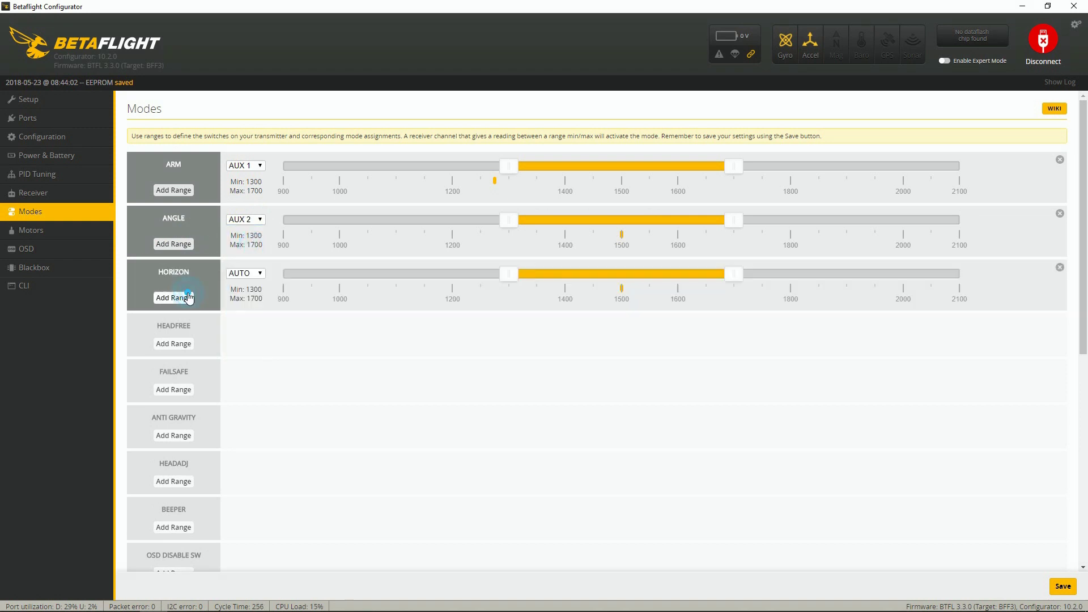
left_click(259, 276)
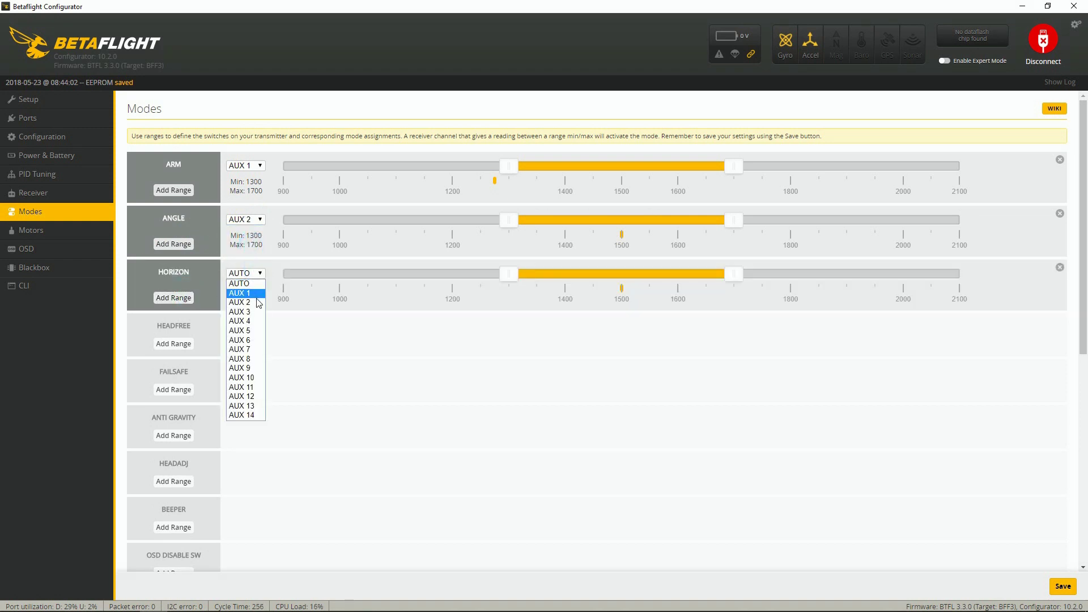
left_click(258, 300)
left_click_drag(535, 275, 789, 276)
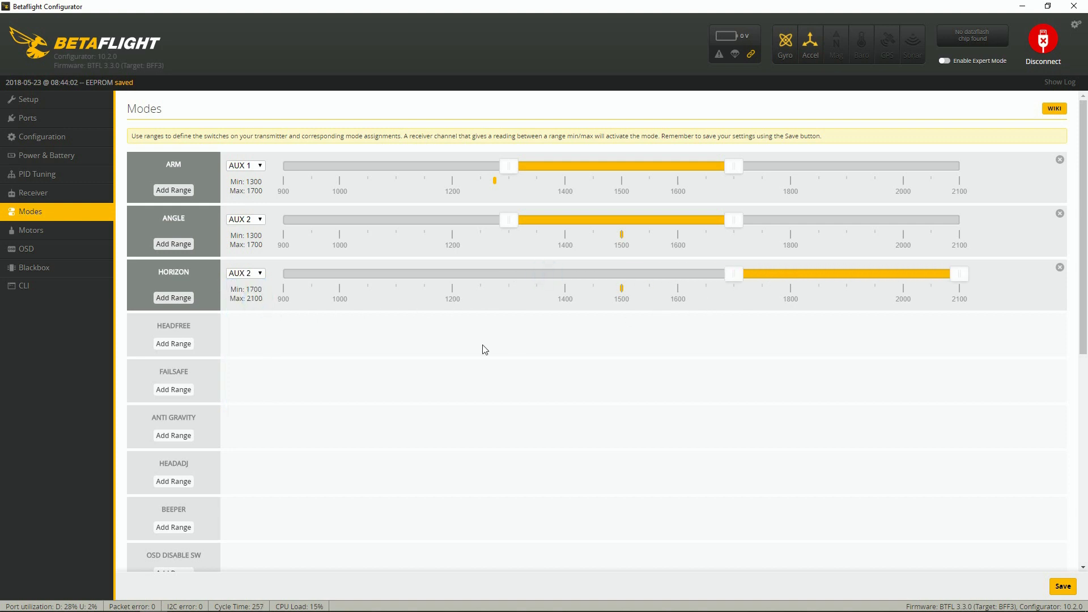
Add a BEEPER mode range and assign it to AUX 3
scroll(330, 380, "down", 2)
left_click(187, 413)
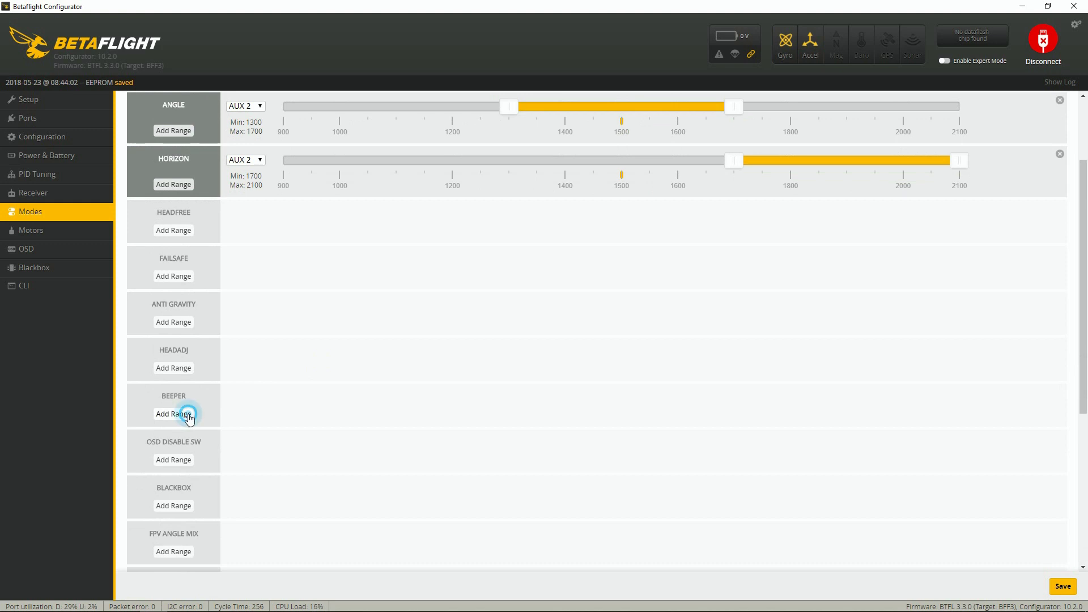
left_click(258, 400)
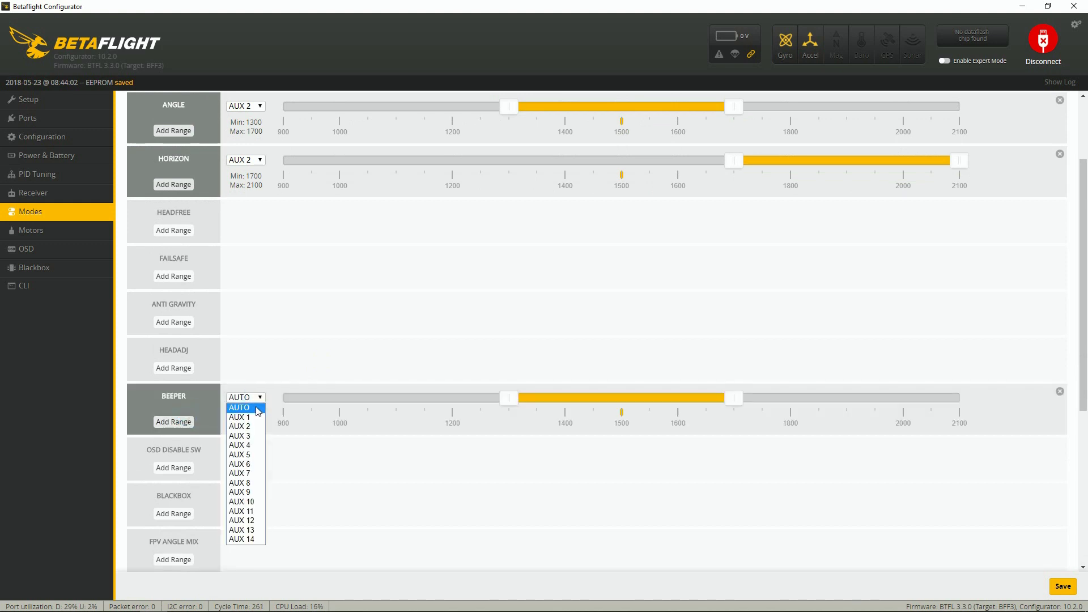
left_click(244, 436)
Add a FLIP OVER AFTER CRASH mode range on AUX 3 spanning 1700 to 2100, and save the modes
scroll(247, 447, "down", 2)
scroll(248, 447, "down", 1)
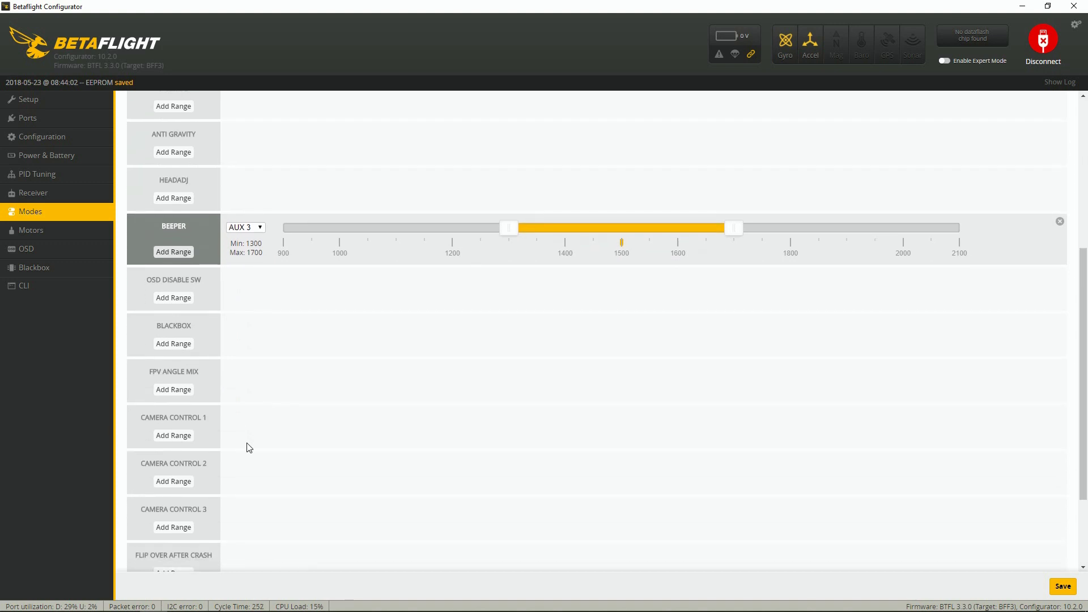
scroll(247, 447, "down", 1)
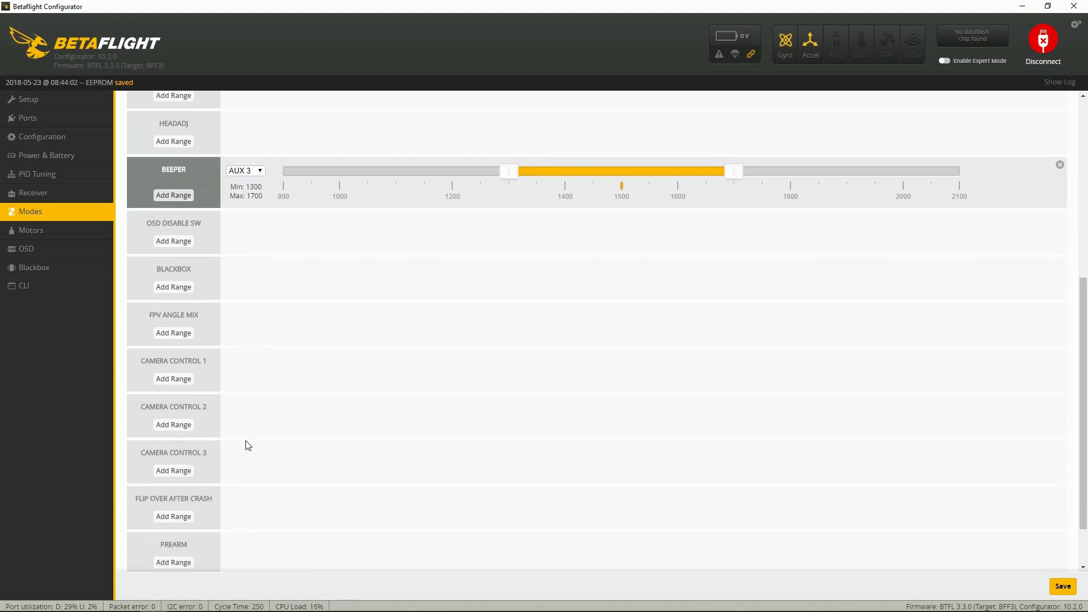
left_click(189, 517)
left_click(260, 500)
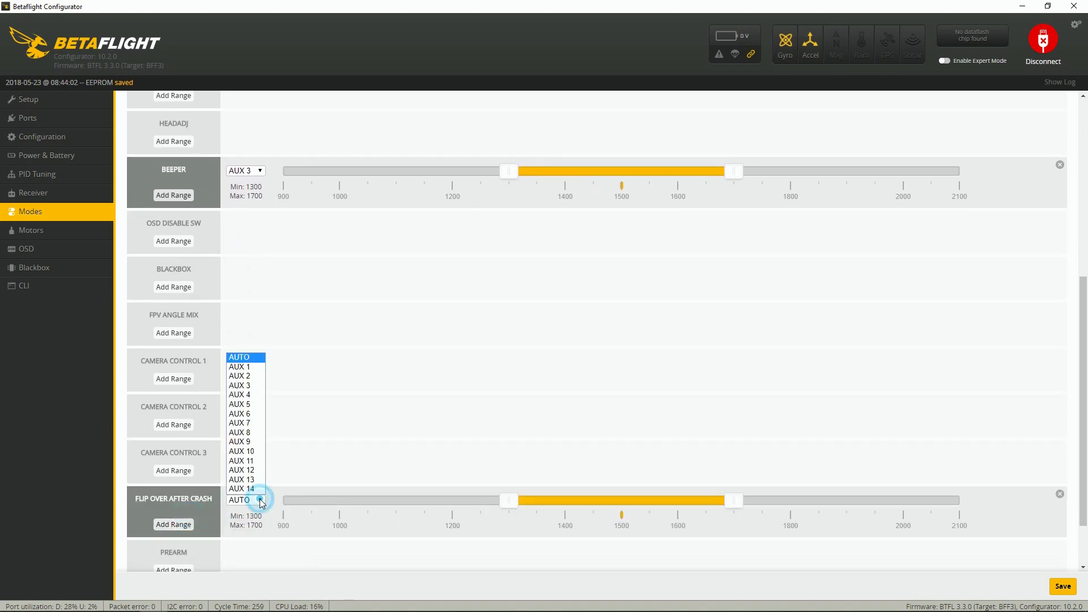
left_click(260, 385)
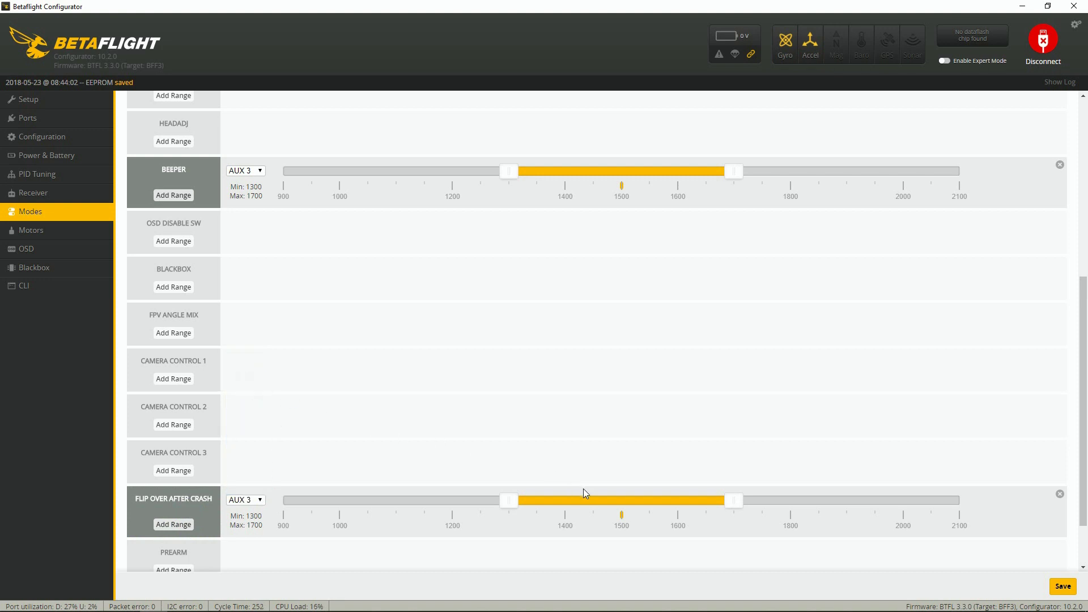
left_click_drag(590, 501, 816, 501)
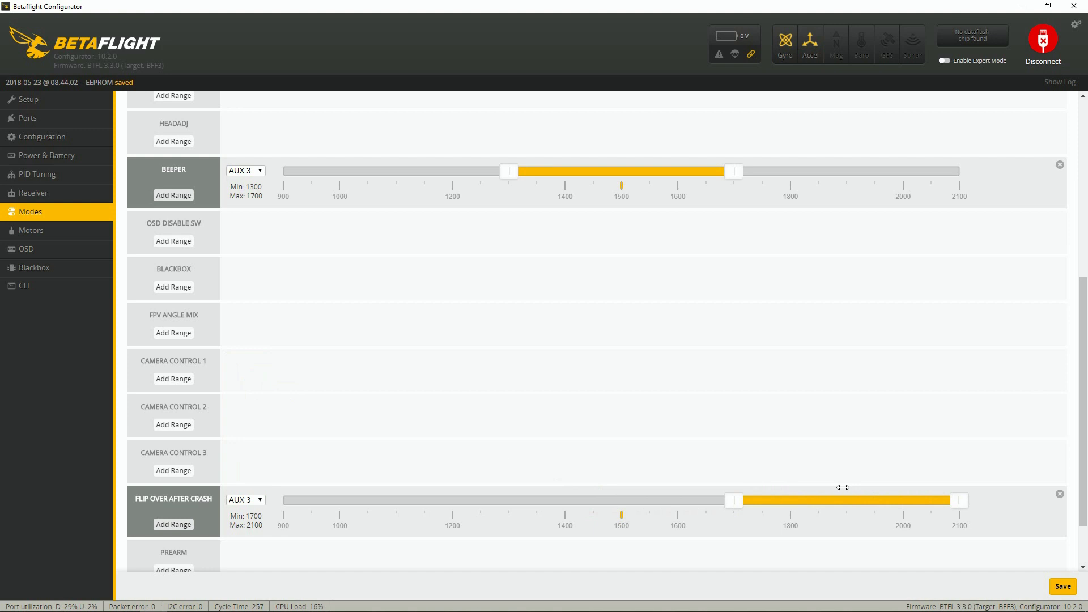
scroll(841, 488, "down", 1)
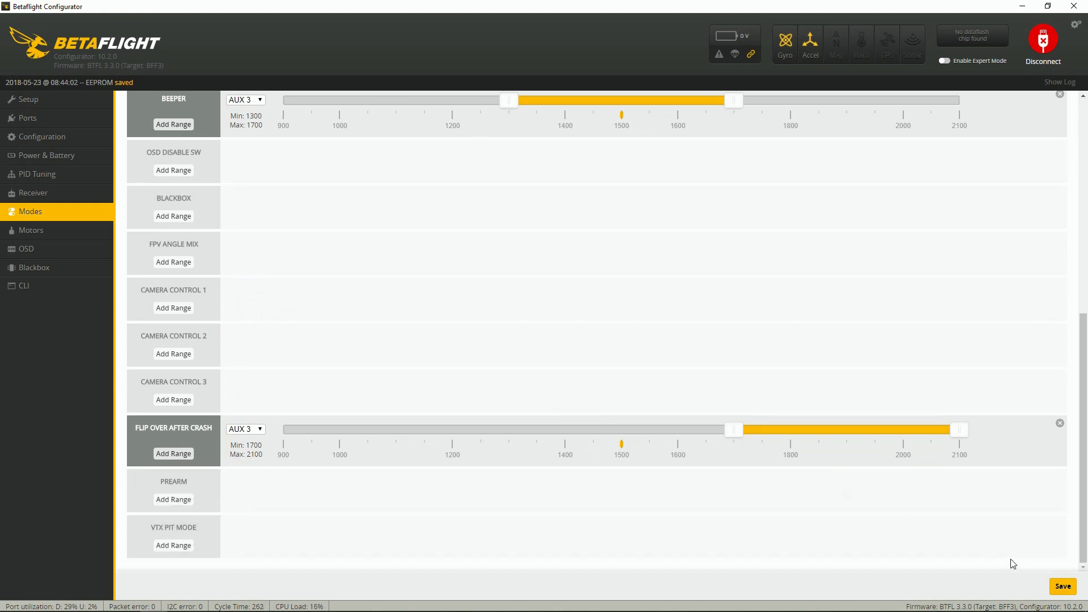
left_click(1063, 585)
View the motor test page and open the OSD settings
left_click(94, 229)
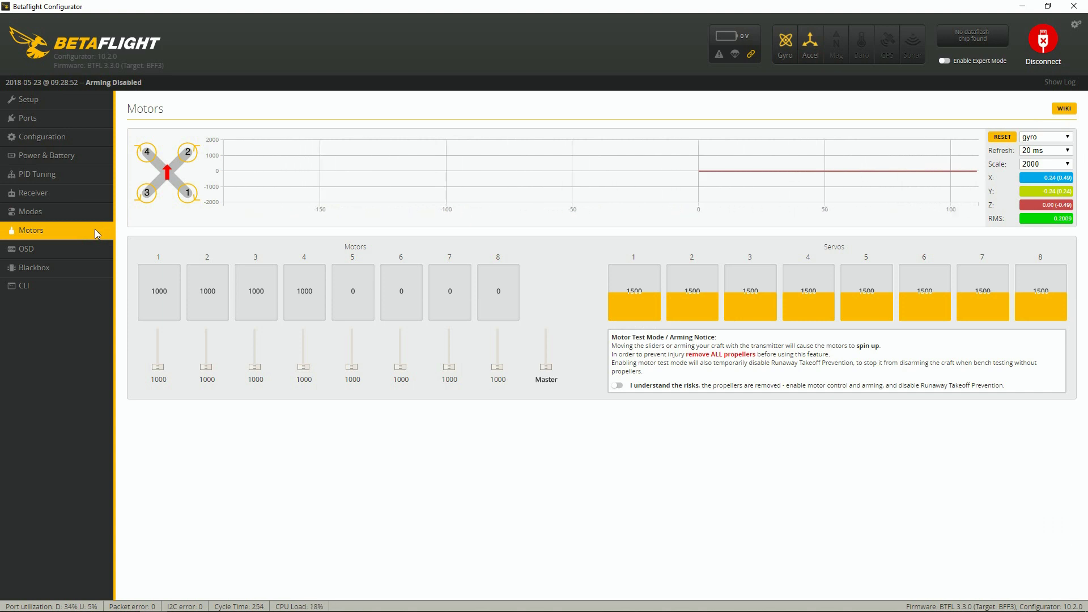
left_click(94, 251)
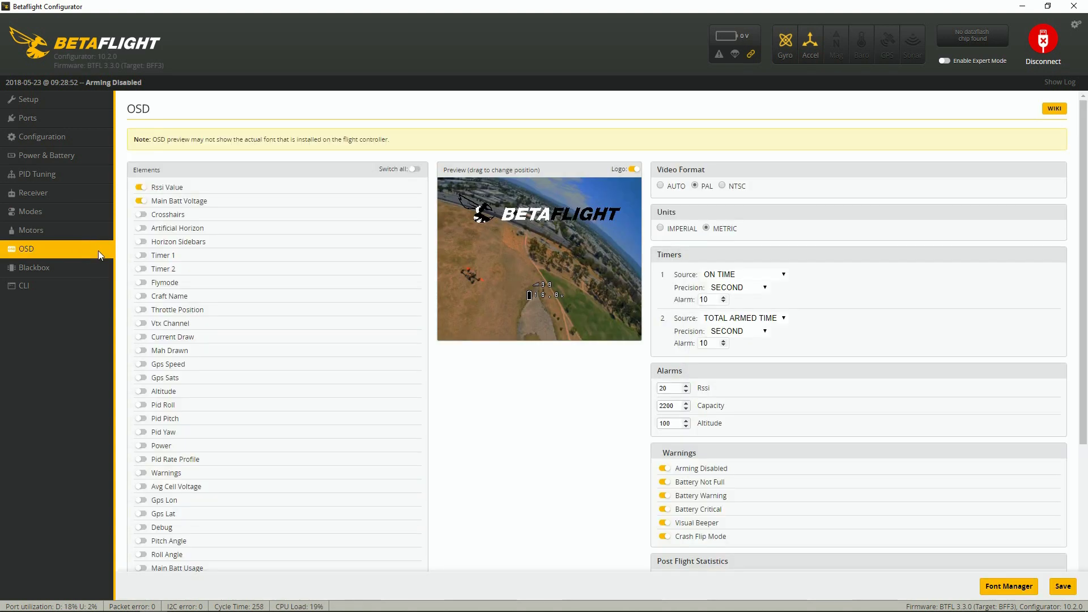